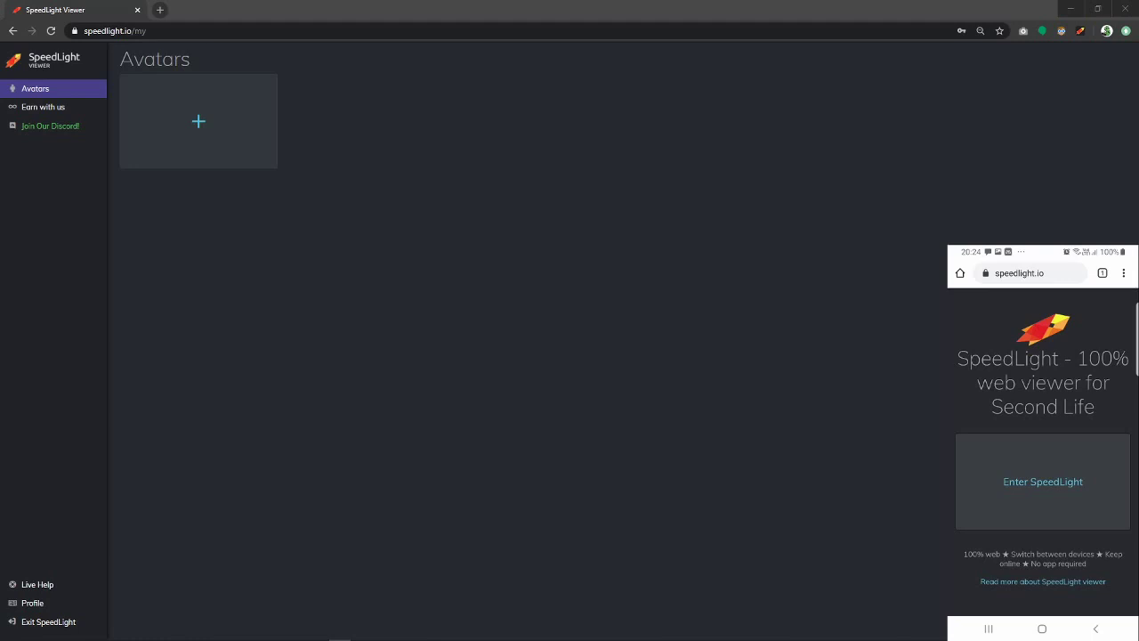
Step: Bring the browser window showing SpeedLight Viewer's empty Avatars page into focus
{"action": "left_click", "coordinate": [829, 300]}
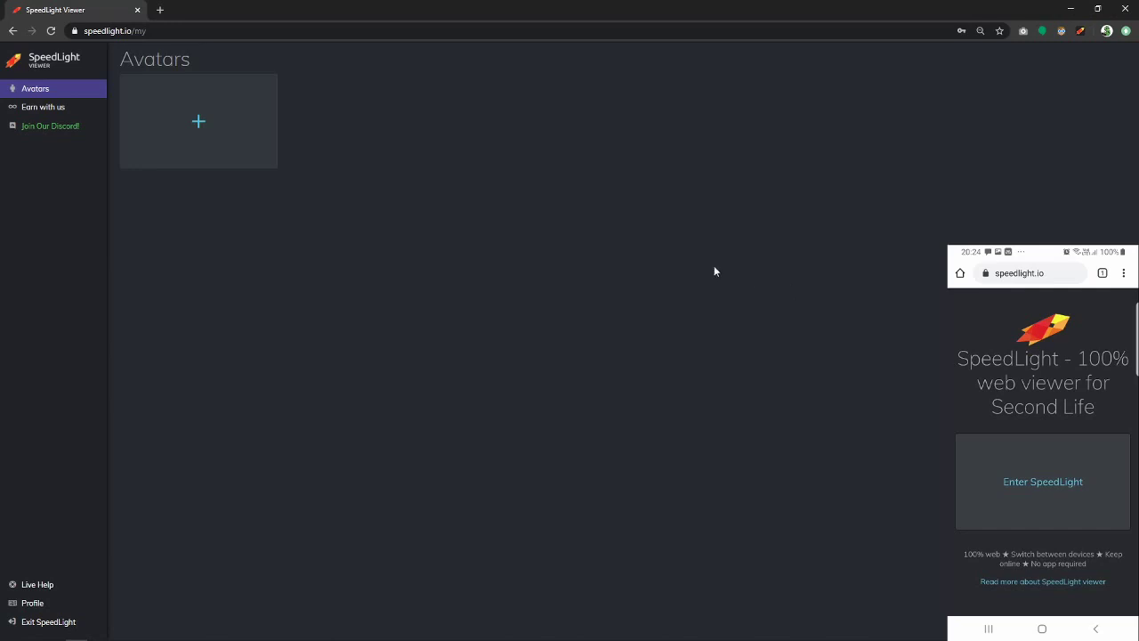
Step: Replace the autofilled e-mail in the avatar name field with 'Quincyjohnes'
{"action": "left_click", "coordinate": [209, 135]}
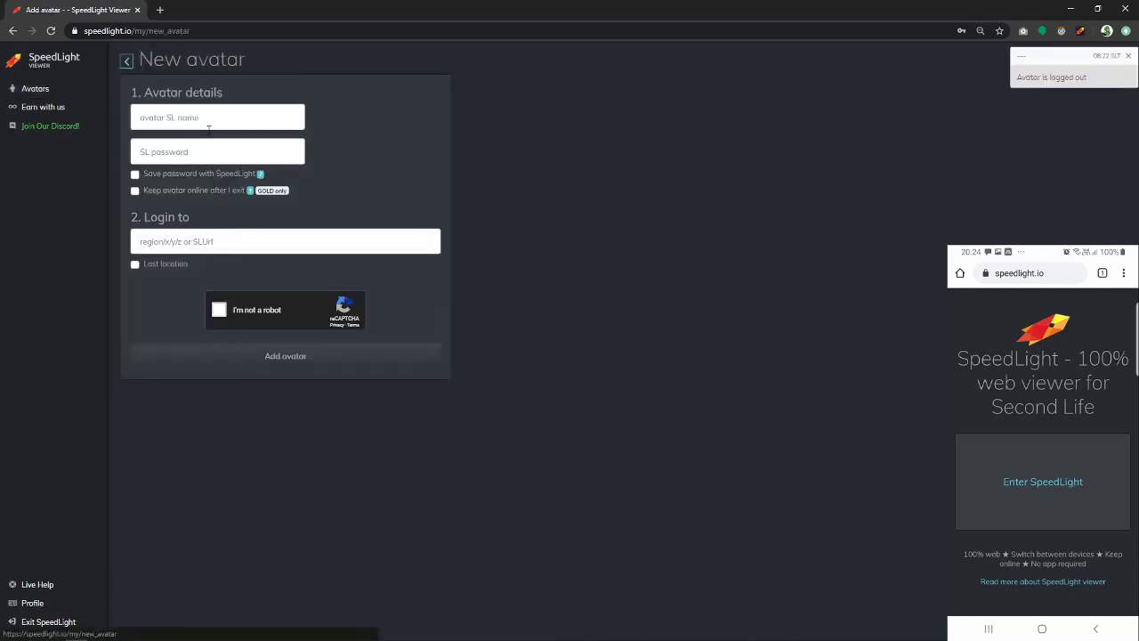
{"action": "triple_click", "coordinate": [218, 118]}
{"action": "key", "text": "BackSpace"}
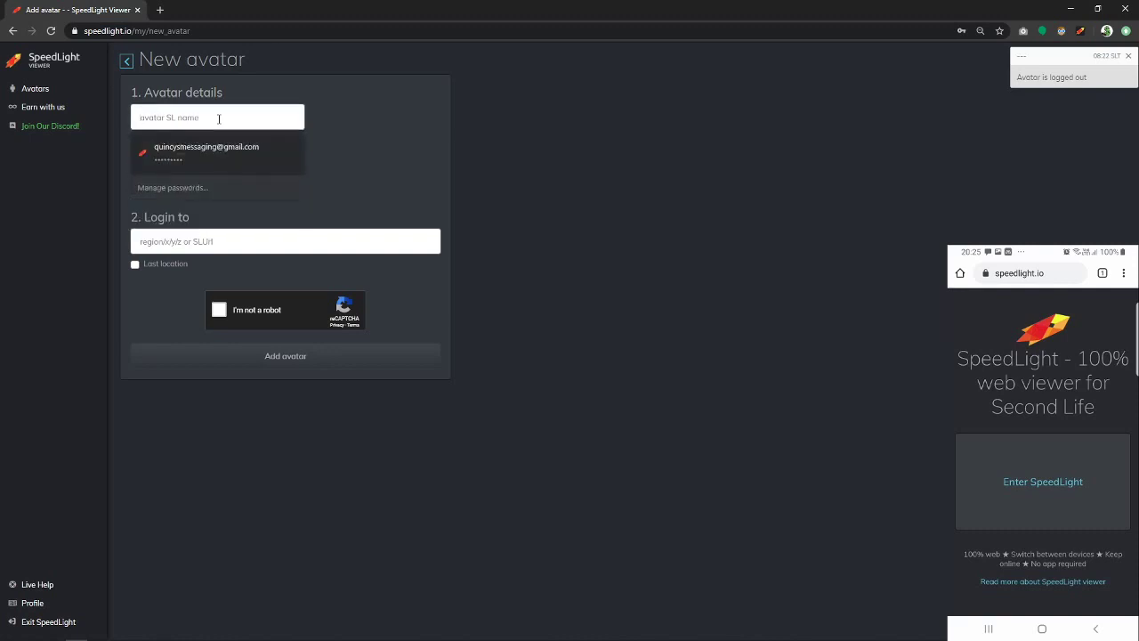
{"action": "type", "text": "Quincyjohnes"}
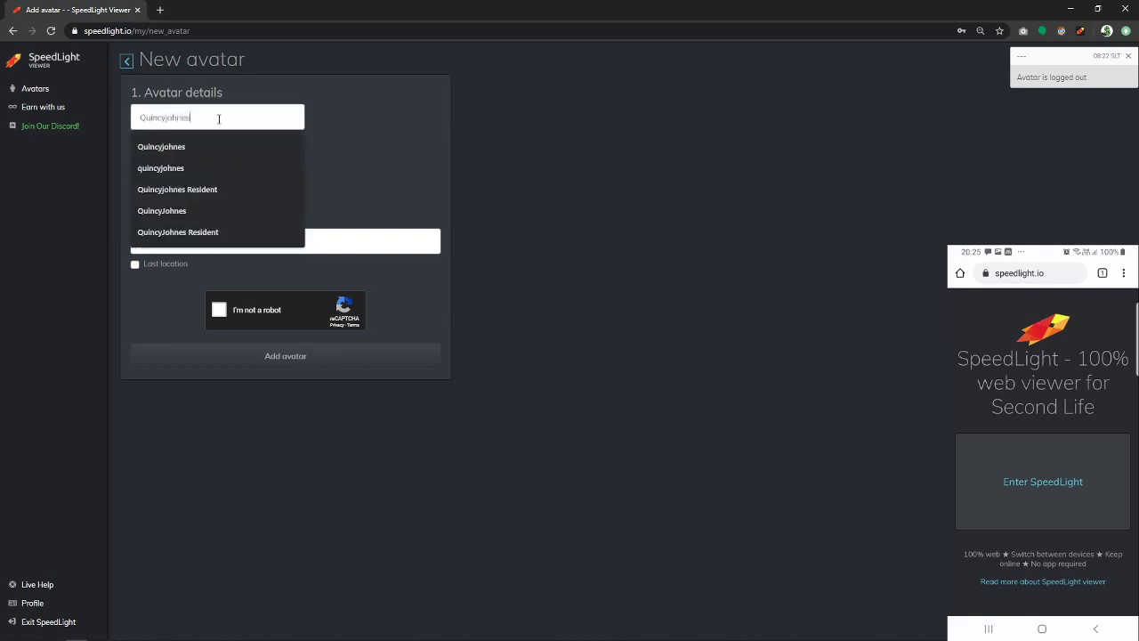
{"action": "key", "text": "Return"}
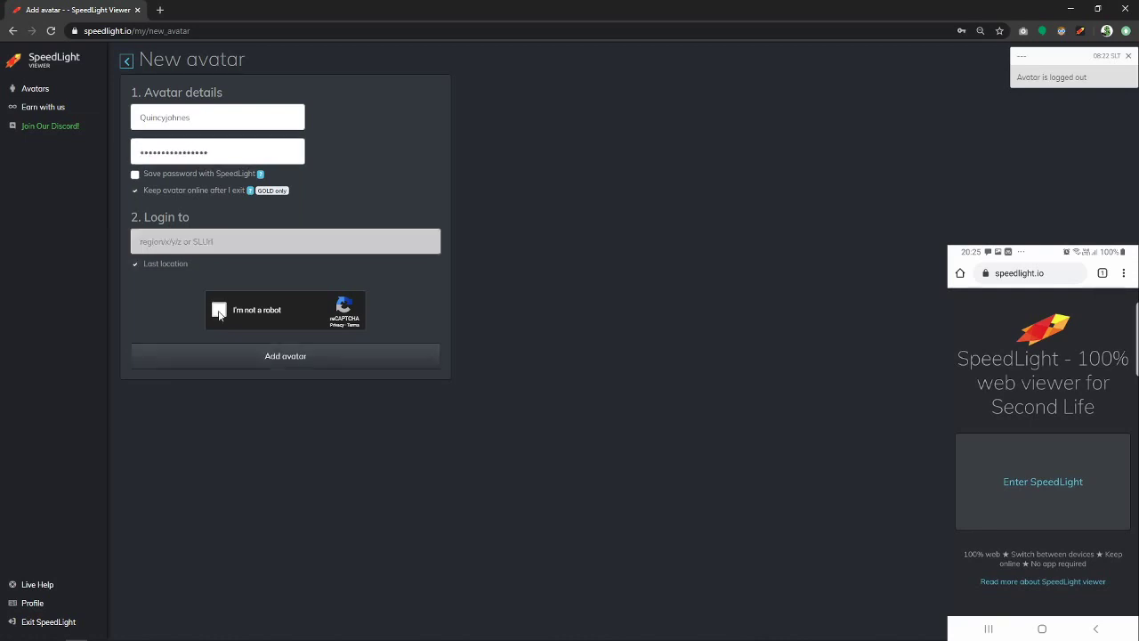
Step: Pass the reCAPTCHA crosswalk image challenge and submit the new avatar
{"action": "left_click", "coordinate": [218, 311]}
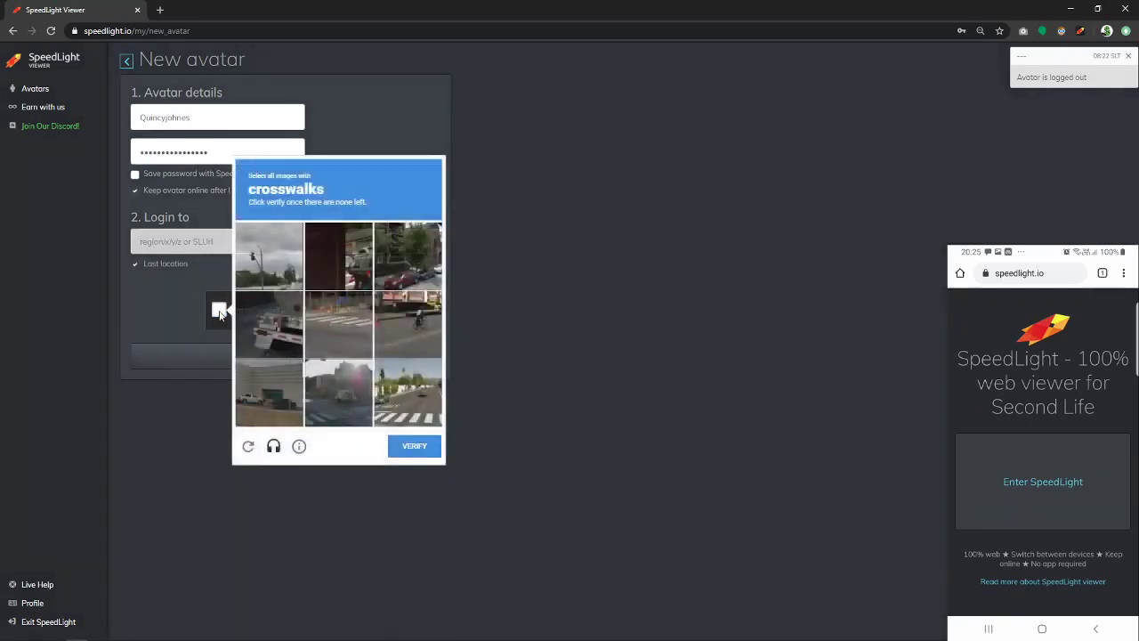
{"action": "left_click", "coordinate": [343, 327]}
{"action": "left_click", "coordinate": [340, 391]}
{"action": "left_click", "coordinate": [408, 392]}
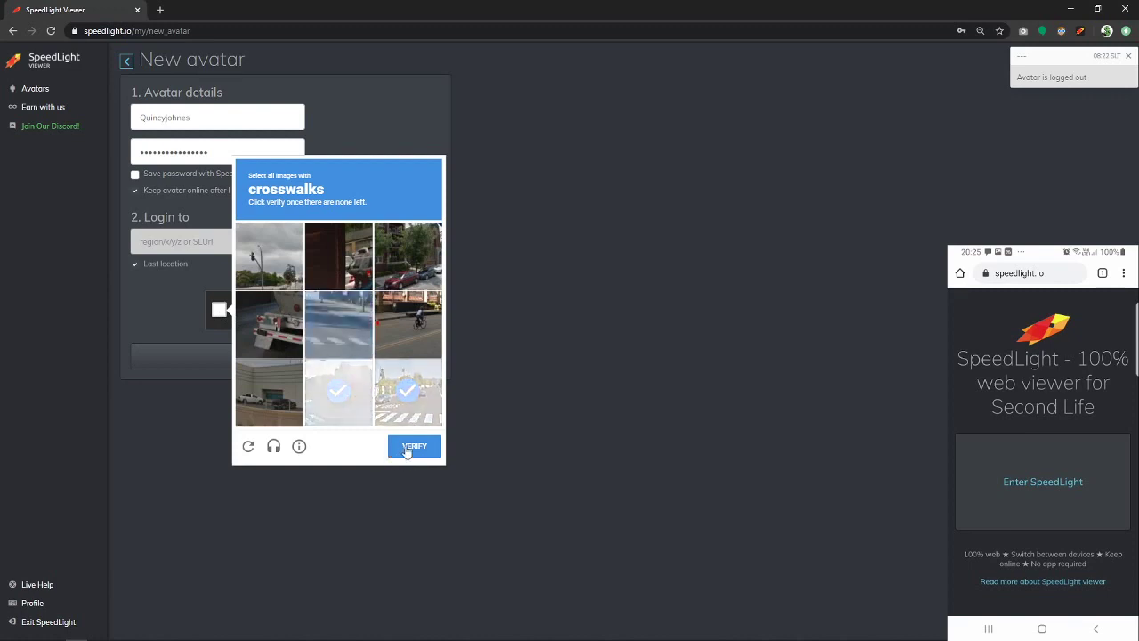
{"action": "left_click", "coordinate": [407, 391]}
{"action": "left_click", "coordinate": [317, 386]}
{"action": "left_click", "coordinate": [338, 324]}
{"action": "left_click", "coordinate": [411, 449]}
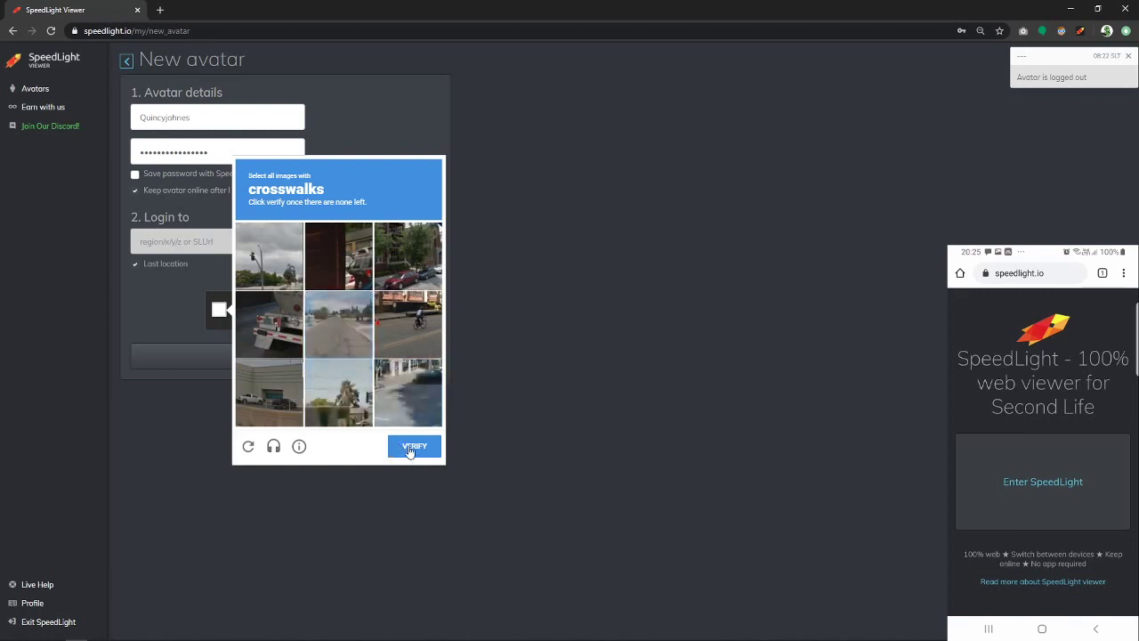
{"action": "left_click", "coordinate": [412, 449]}
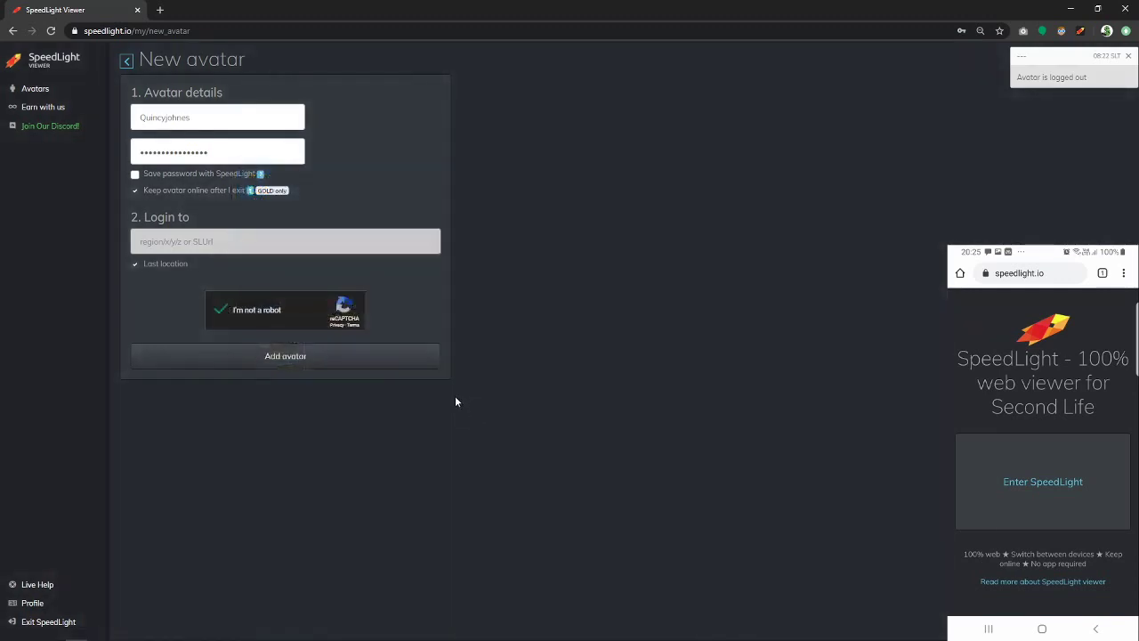
{"action": "left_click", "coordinate": [304, 357]}
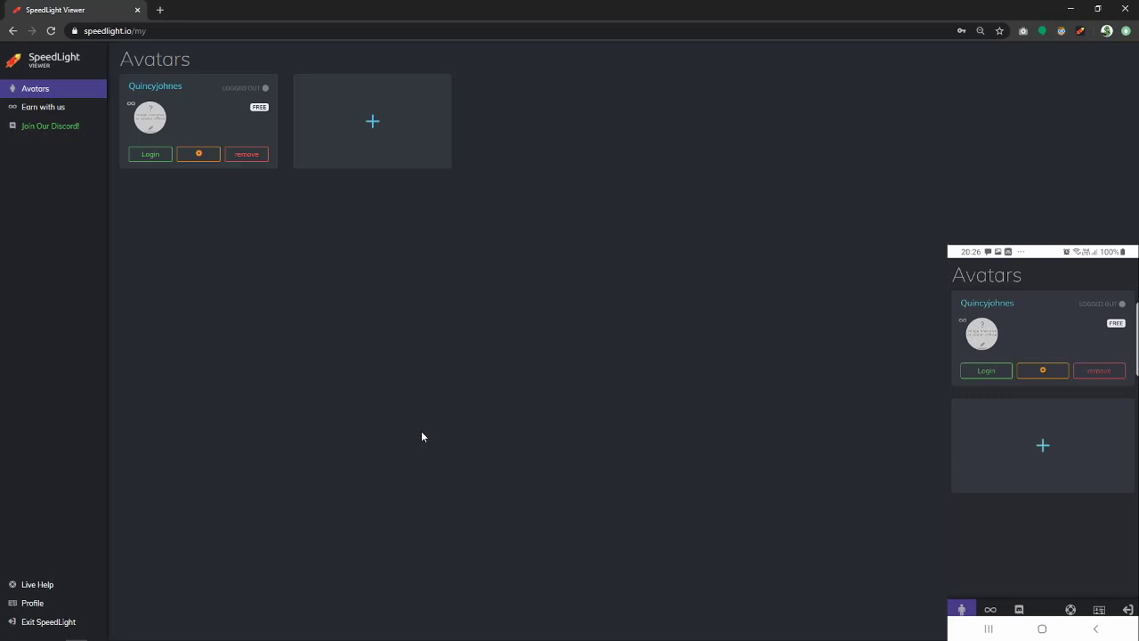
Step: Enter the avatar's SL password and log Quincyjohnes in
{"action": "left_click", "coordinate": [149, 154]}
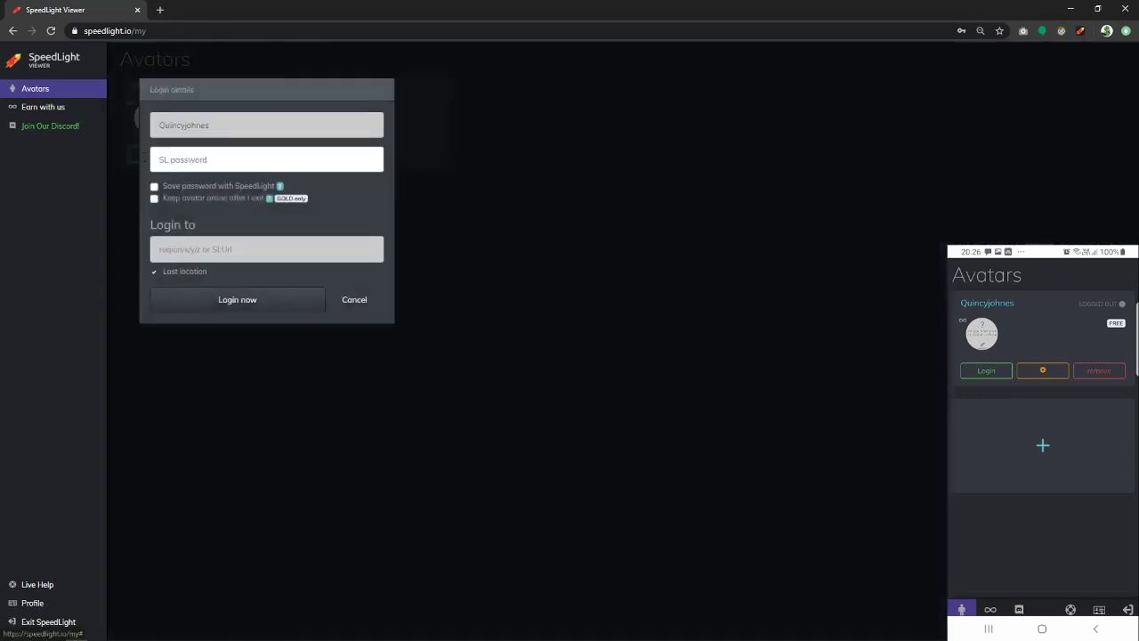
{"action": "left_click", "coordinate": [181, 160]}
{"action": "type", "text": "••••••••••••••••"}
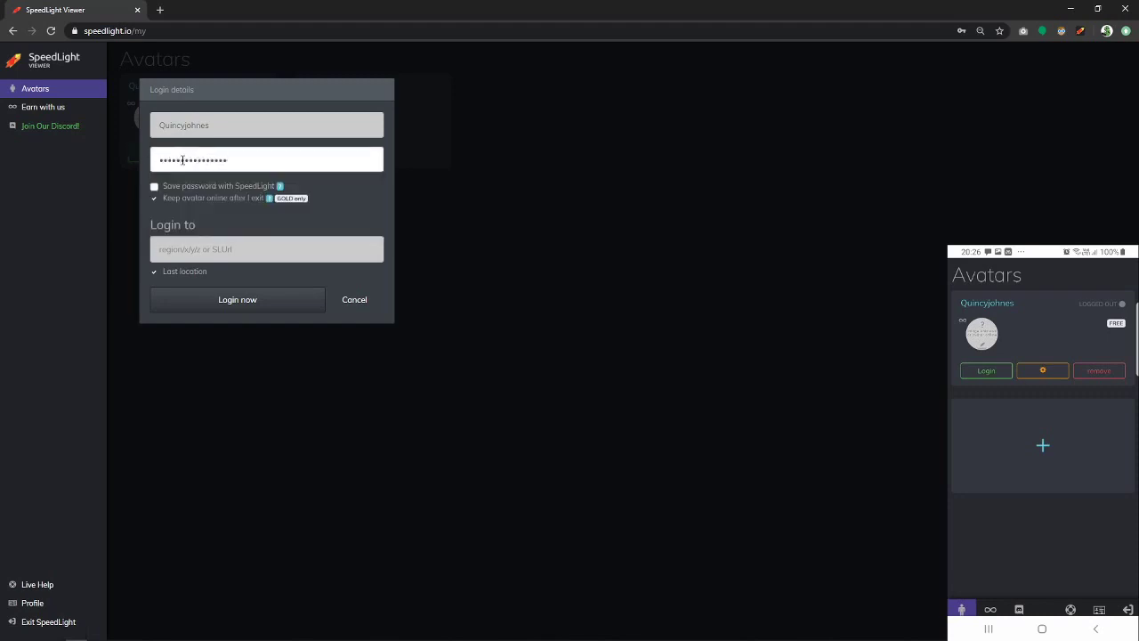
{"action": "left_click", "coordinate": [216, 301]}
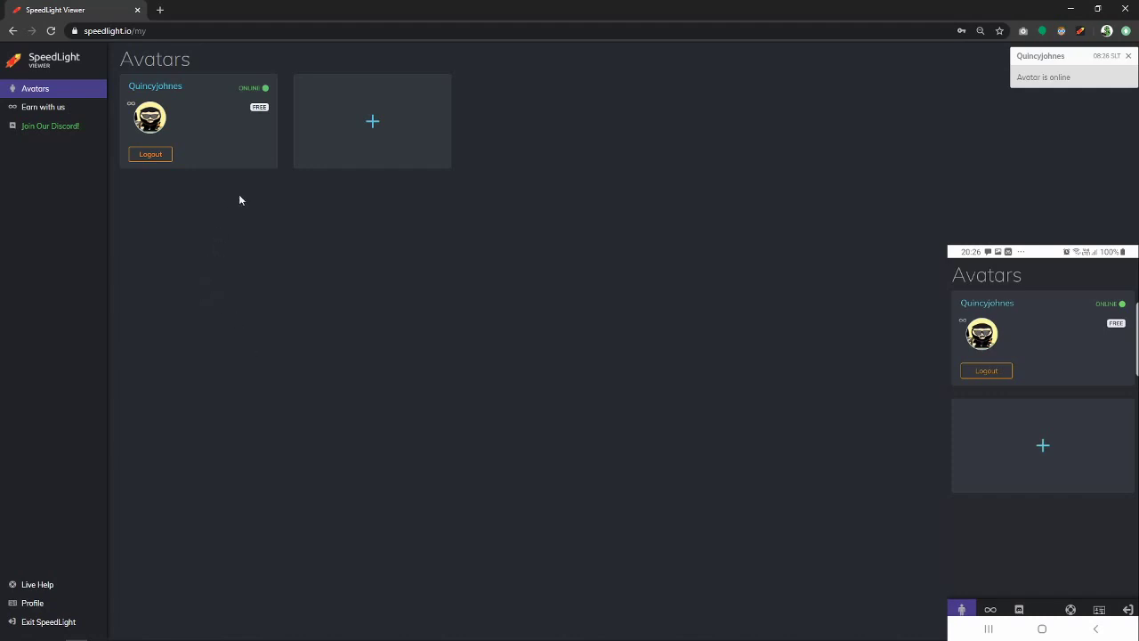
Step: Open the online avatar's Summary page from its name link
{"action": "left_click", "coordinate": [160, 92]}
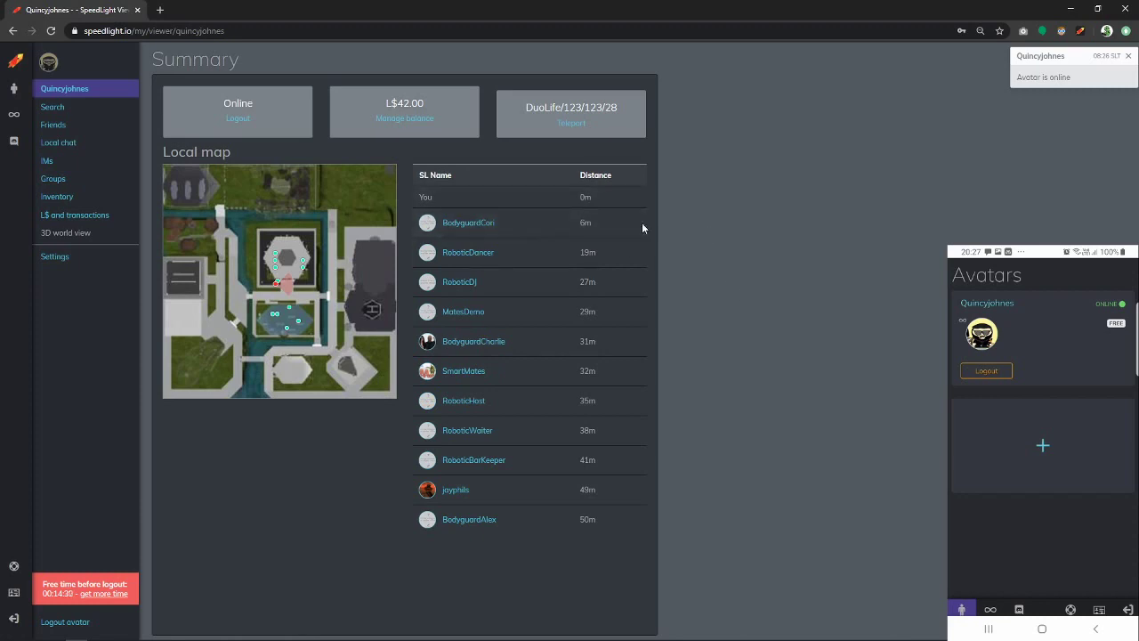
Step: From the IMs page, search residents for 'iknowyo'
{"action": "left_click", "coordinate": [47, 161]}
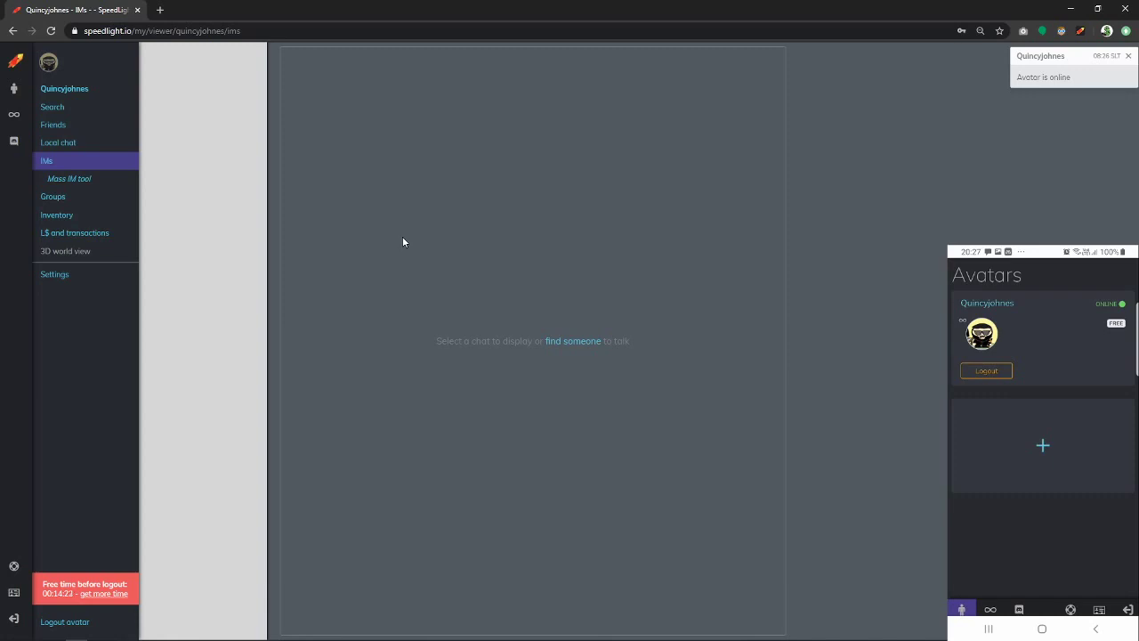
{"action": "left_click", "coordinate": [557, 349]}
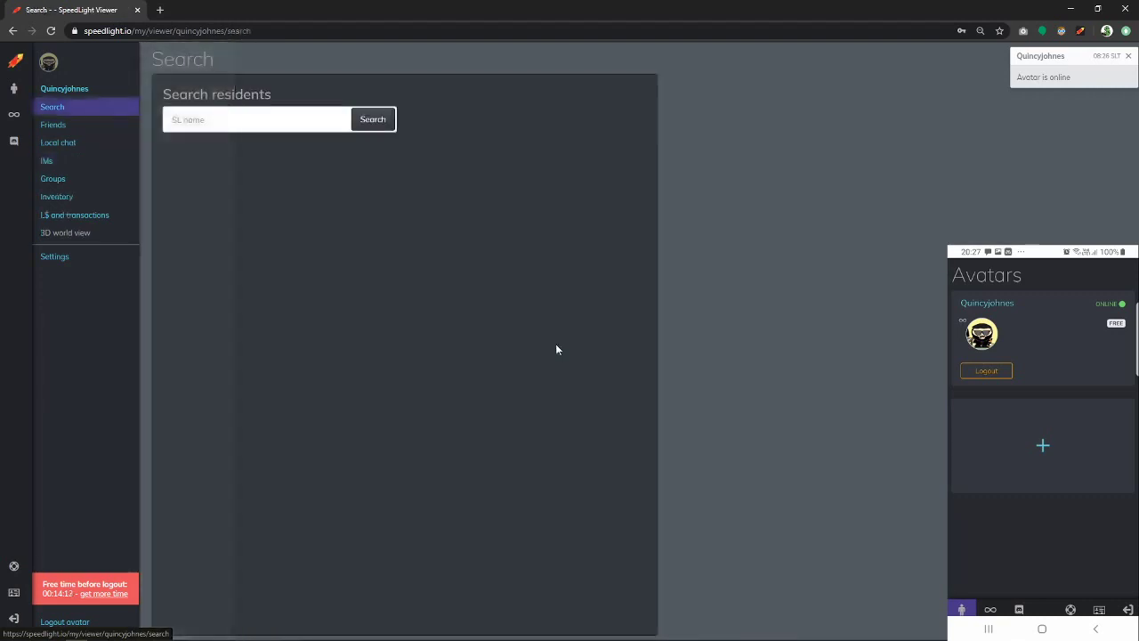
{"action": "left_click", "coordinate": [222, 119]}
{"action": "type", "text": "iknowyb"}
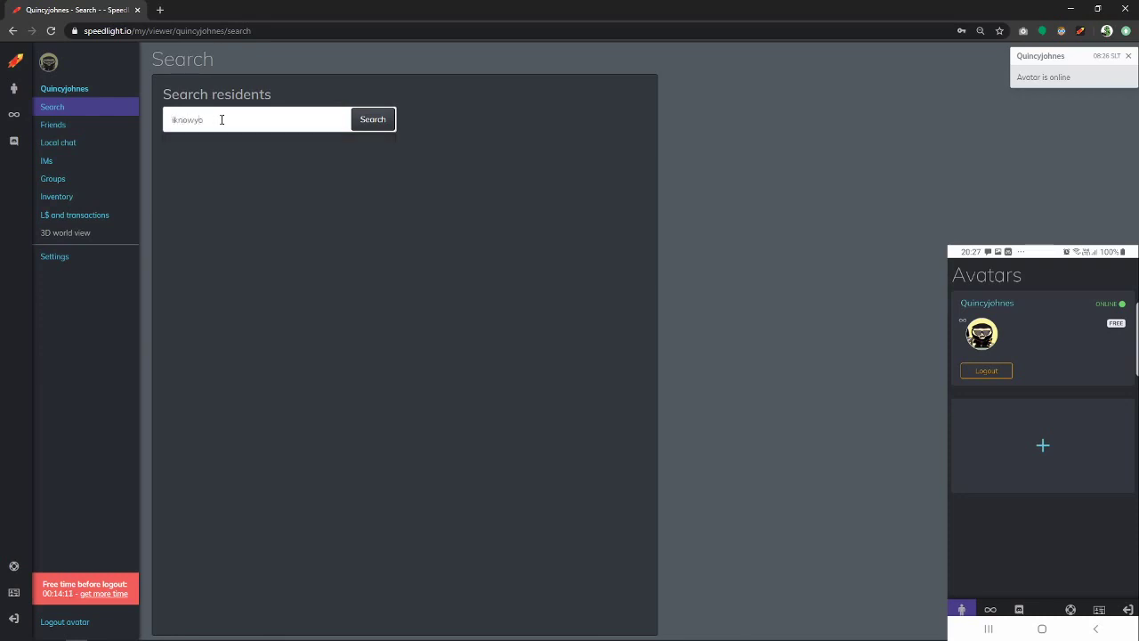
{"action": "key", "text": "BackSpace"}
{"action": "type", "text": "o"}
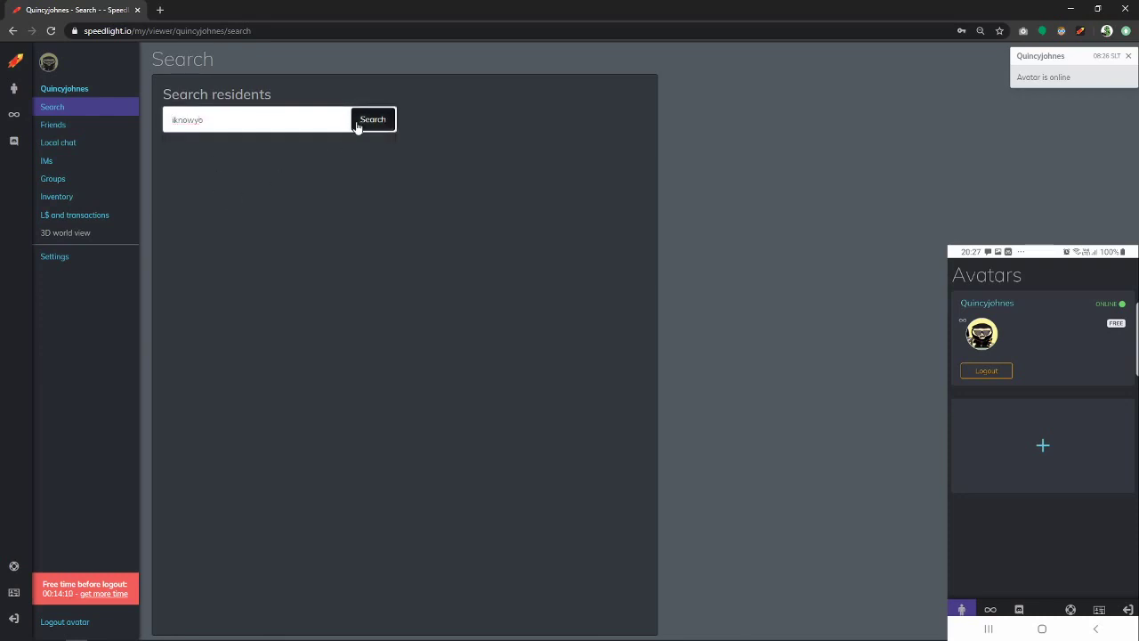
{"action": "left_click", "coordinate": [358, 119]}
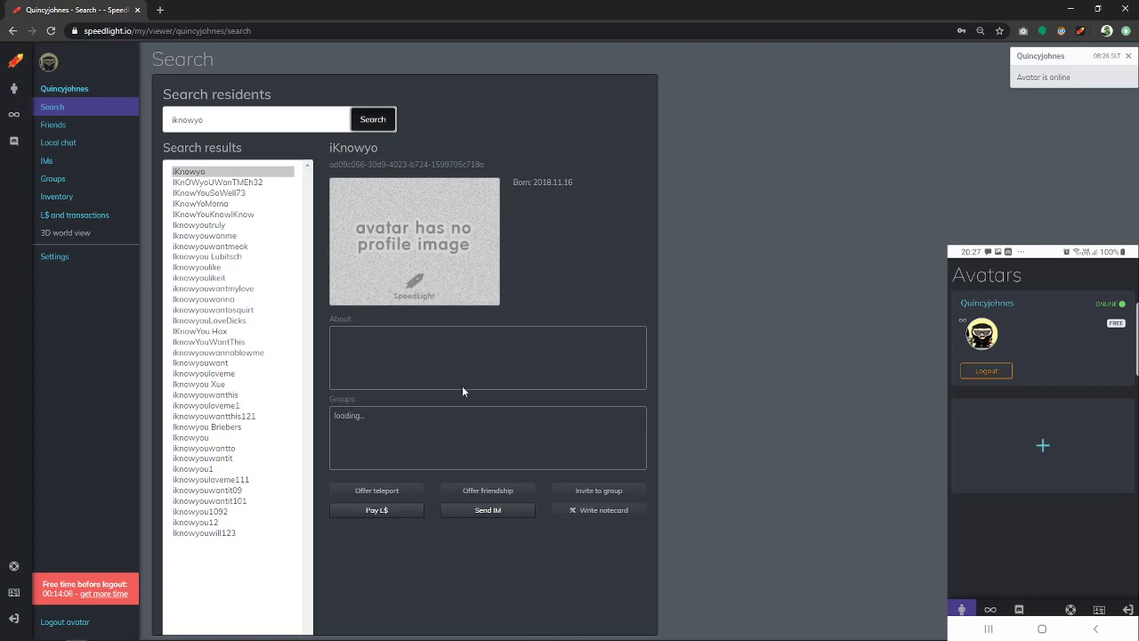
{"action": "left_click", "coordinate": [476, 518]}
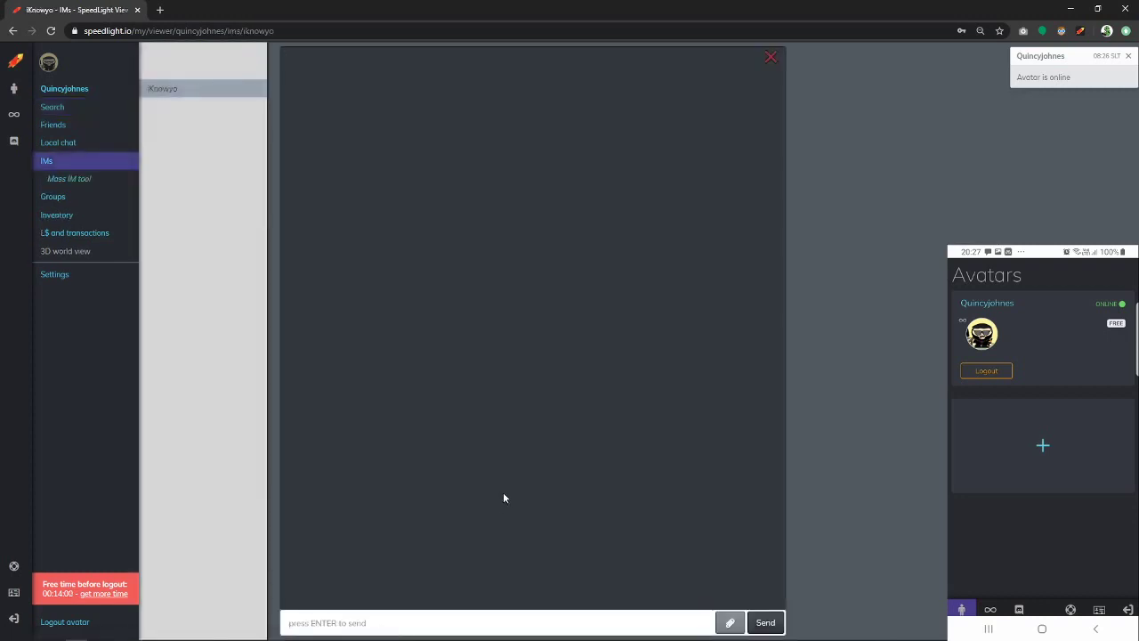
{"action": "left_click", "coordinate": [392, 615]}
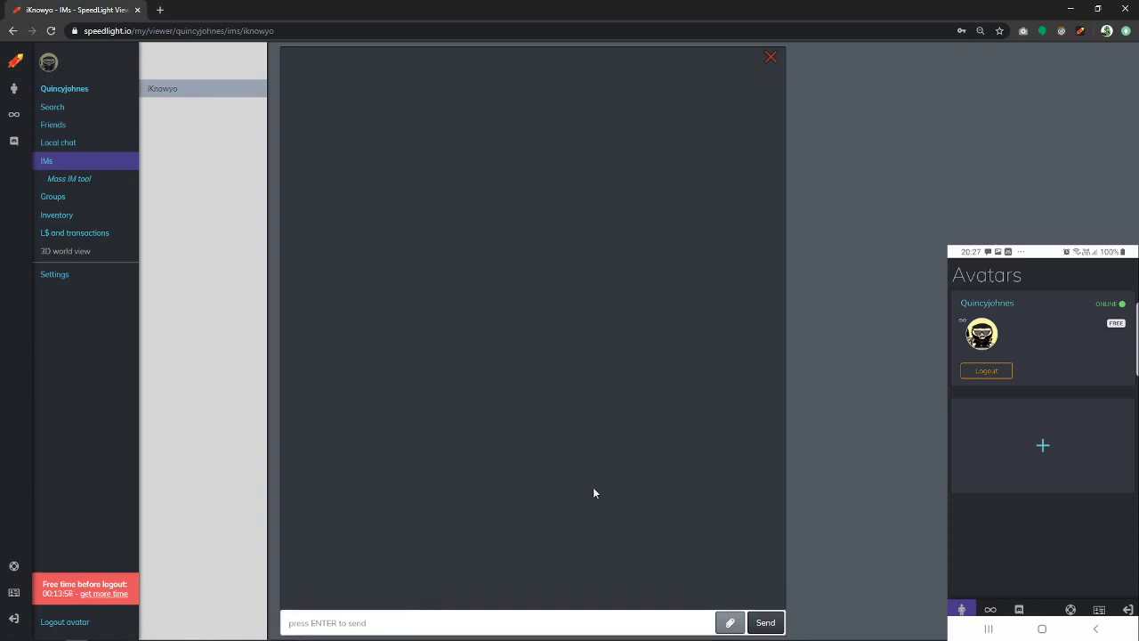
{"action": "type", "text": "Hello, this is a message sent via SpeedLight Viewer."}
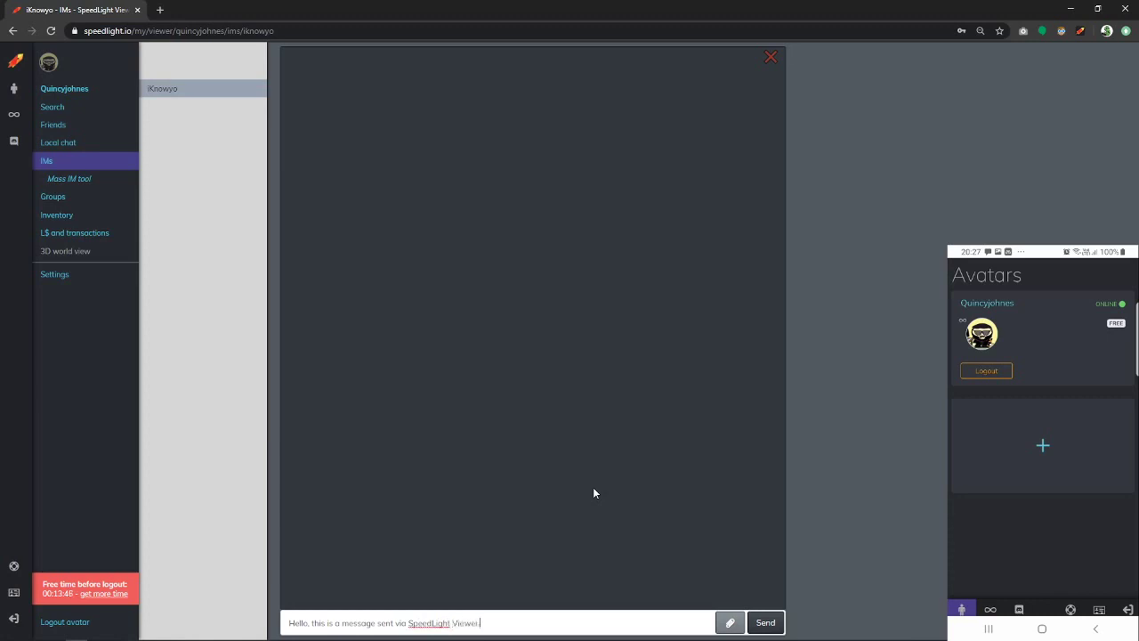
{"action": "key", "text": "Return"}
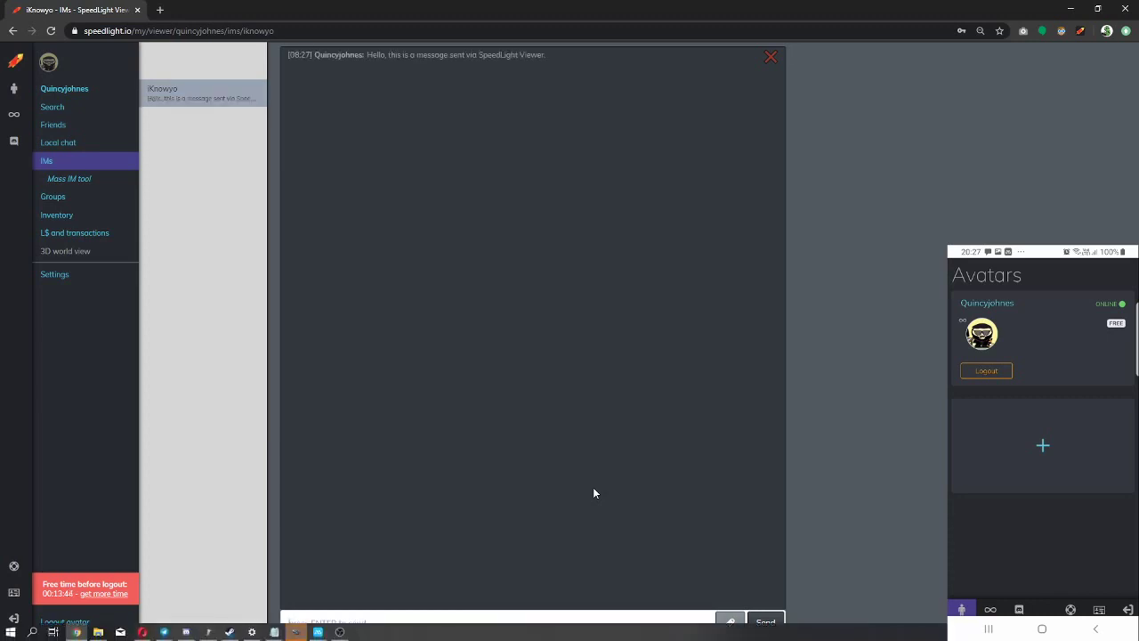